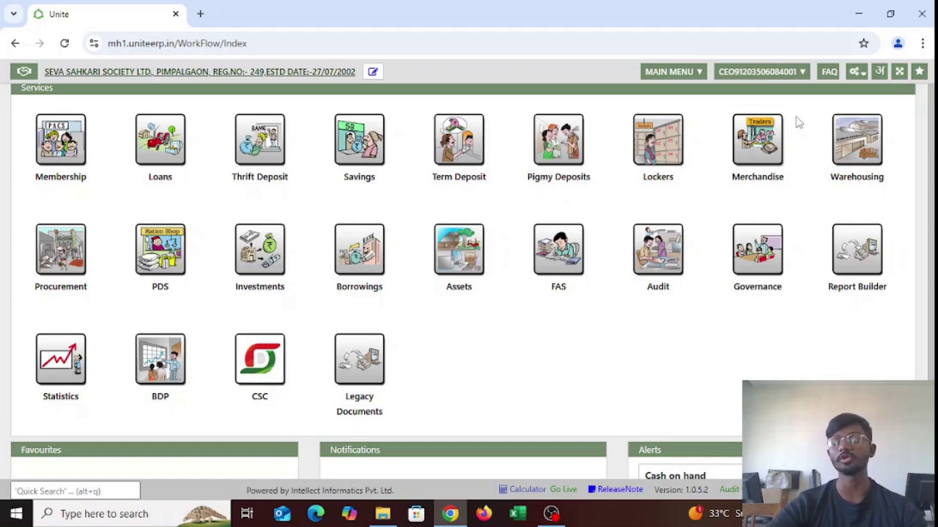
# Open the Item Master from the Asset Management configuration
pyautogui.click(858, 75)
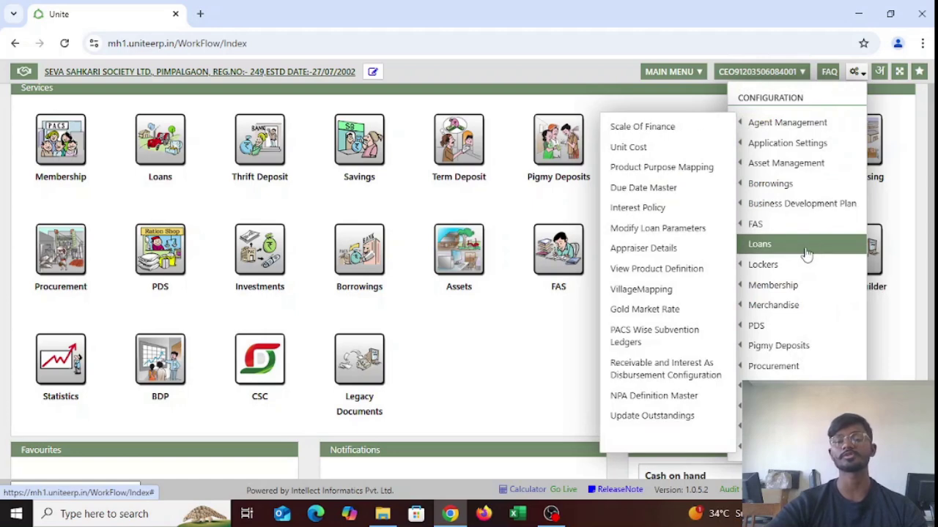
pyautogui.moveTo(795, 262)
pyautogui.moveTo(760, 164)
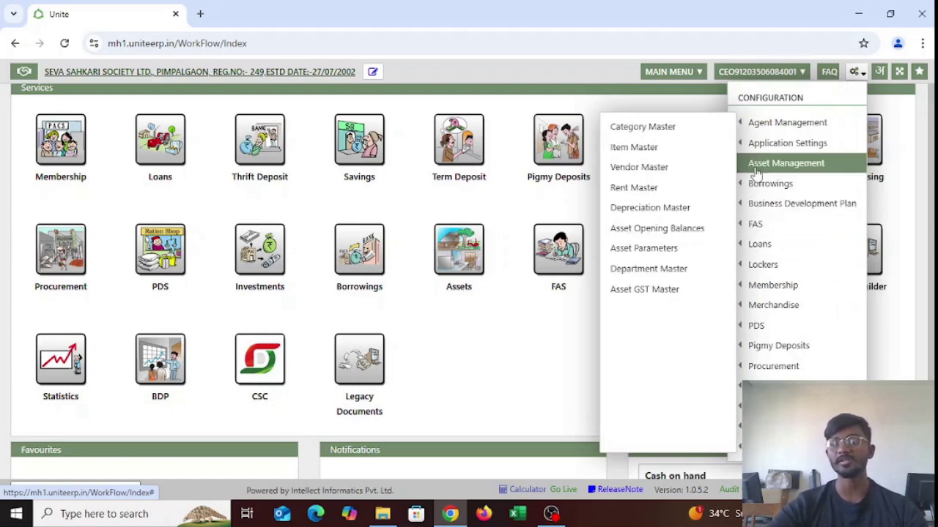
pyautogui.click(690, 154)
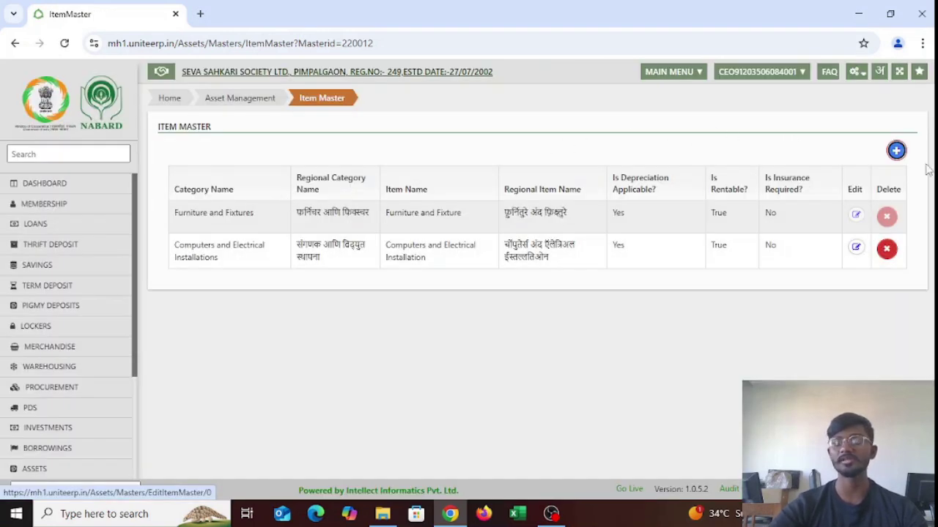
# Start a new Item Master entry and set its category to Furniture and Fixtures
pyautogui.click(895, 152)
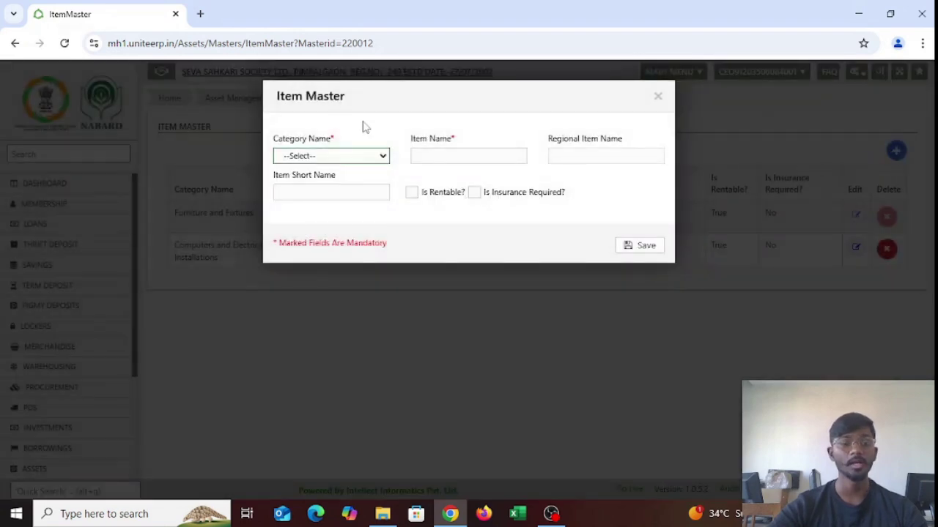
pyautogui.click(329, 161)
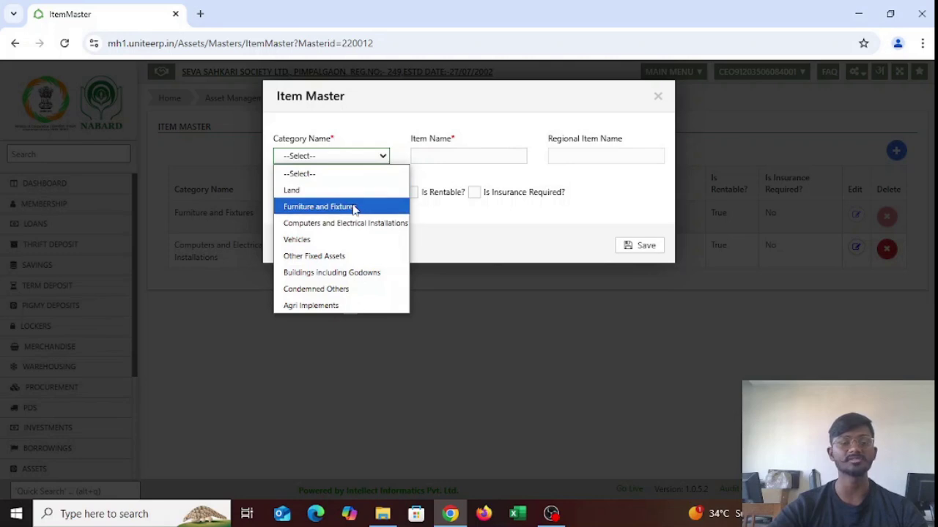
pyautogui.click(366, 238)
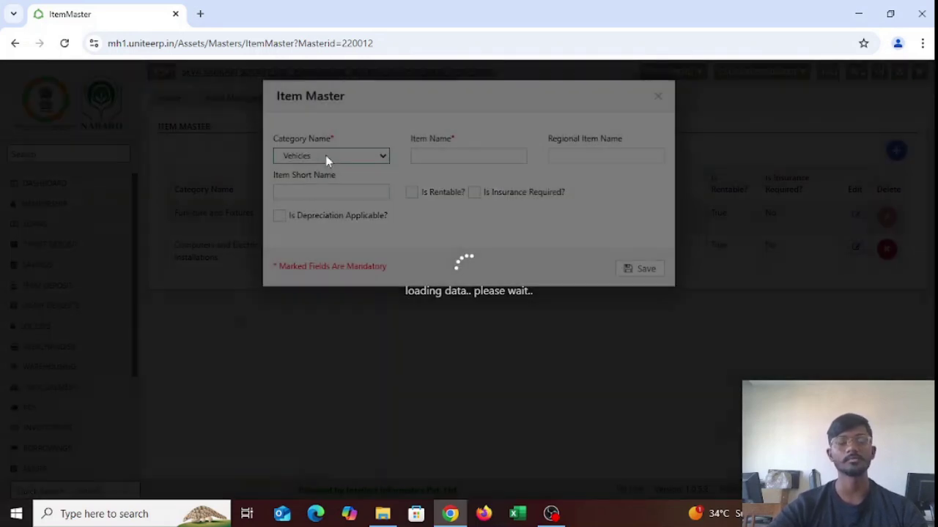
pyautogui.click(326, 156)
pyautogui.click(328, 209)
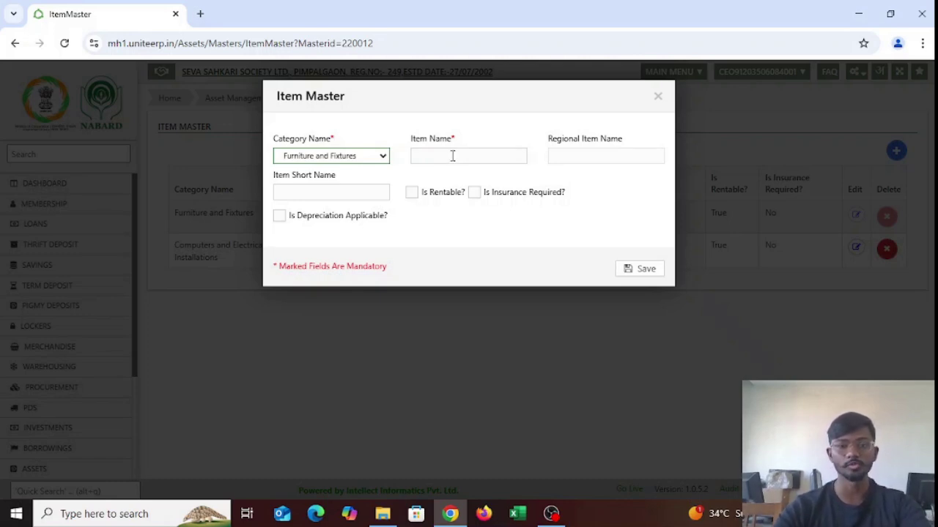
# Enter Table as the item name and close the Item Master form without saving
pyautogui.click(439, 153)
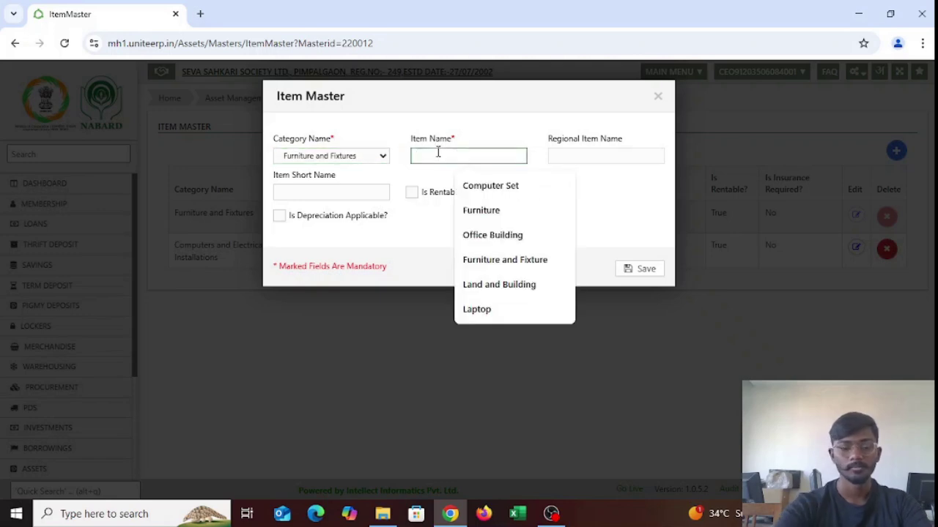
pyautogui.write('tab')
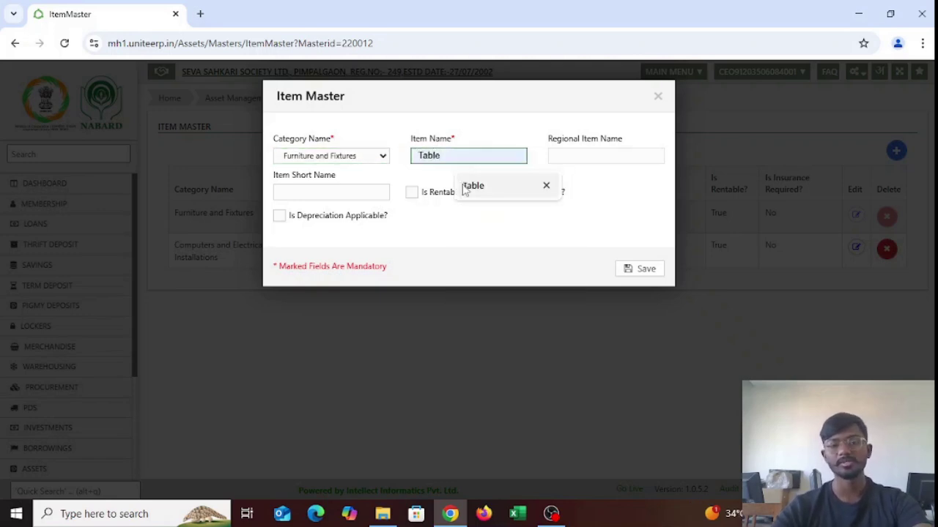
pyautogui.click(465, 189)
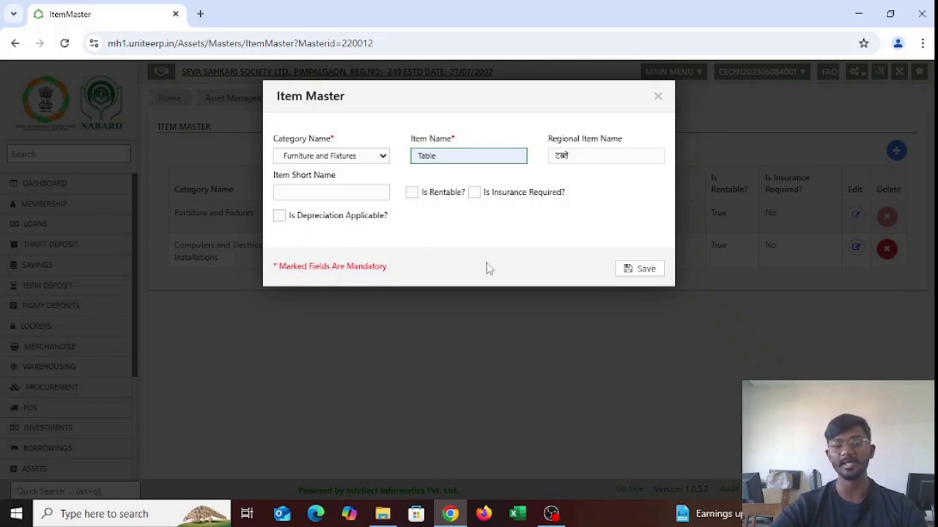
pyautogui.click(658, 96)
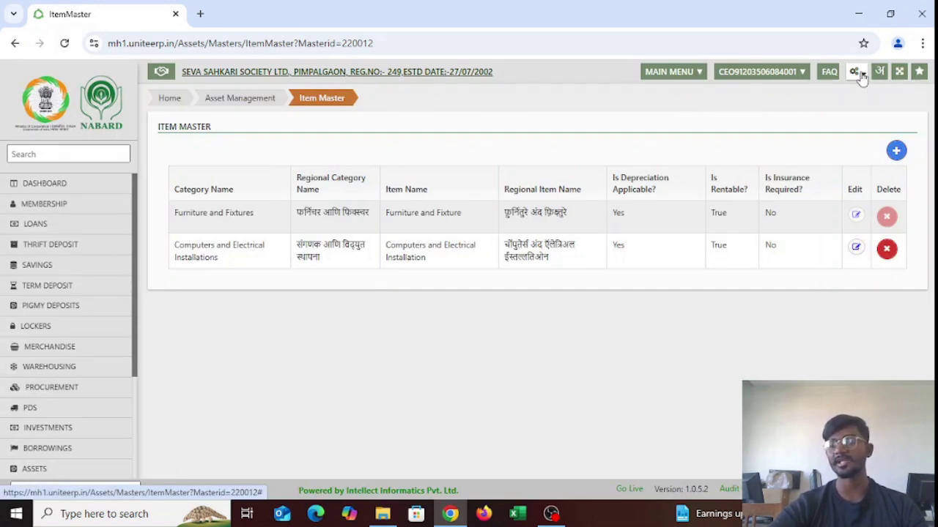
# Open the Asset Management Vendor Master, examine the fields of the new vendor form, and close it without saving
pyautogui.click(856, 74)
pyautogui.moveTo(822, 167)
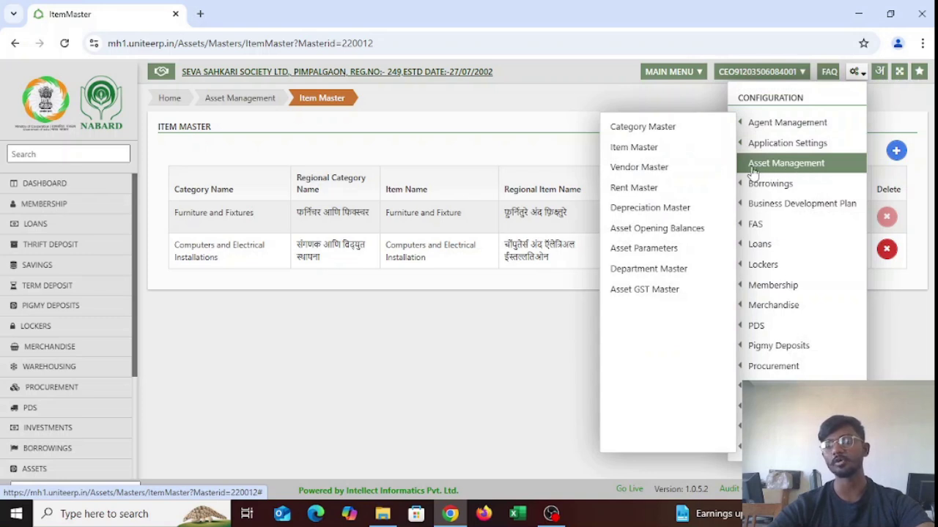
pyautogui.click(702, 169)
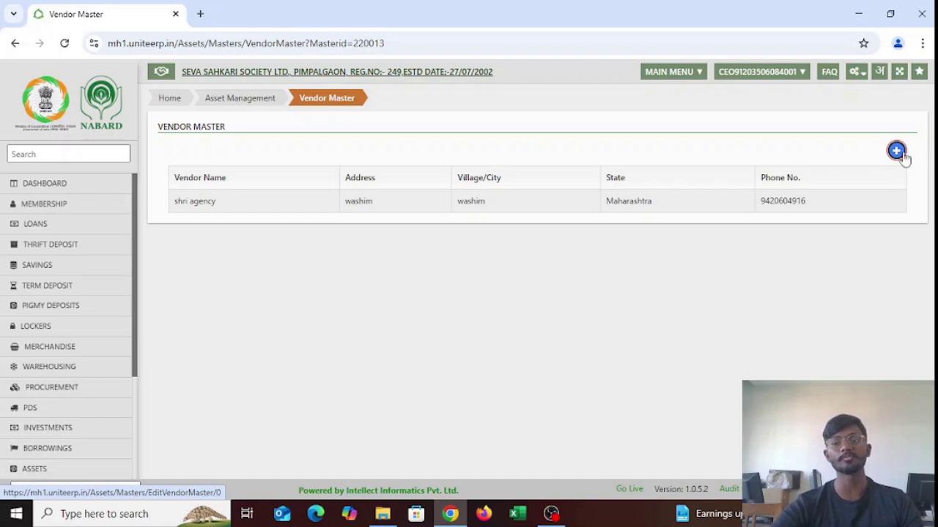
pyautogui.click(897, 152)
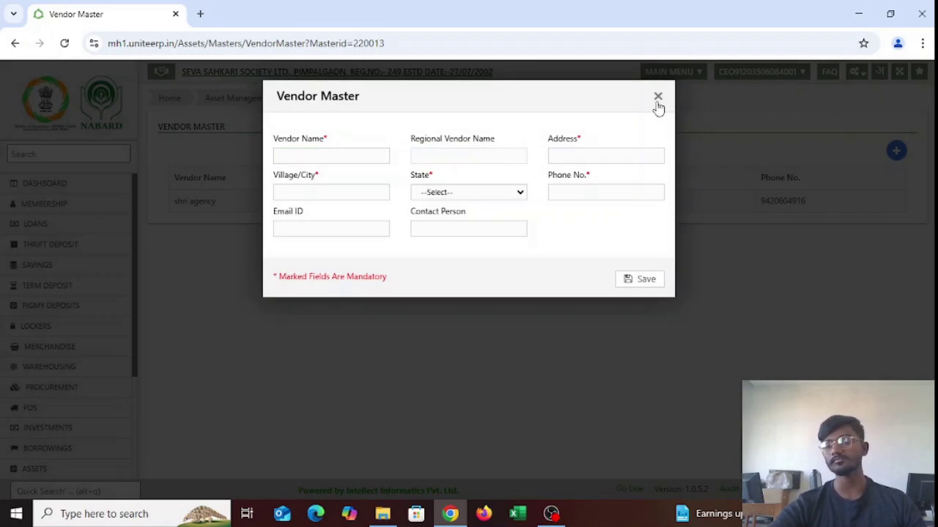
pyautogui.click(657, 100)
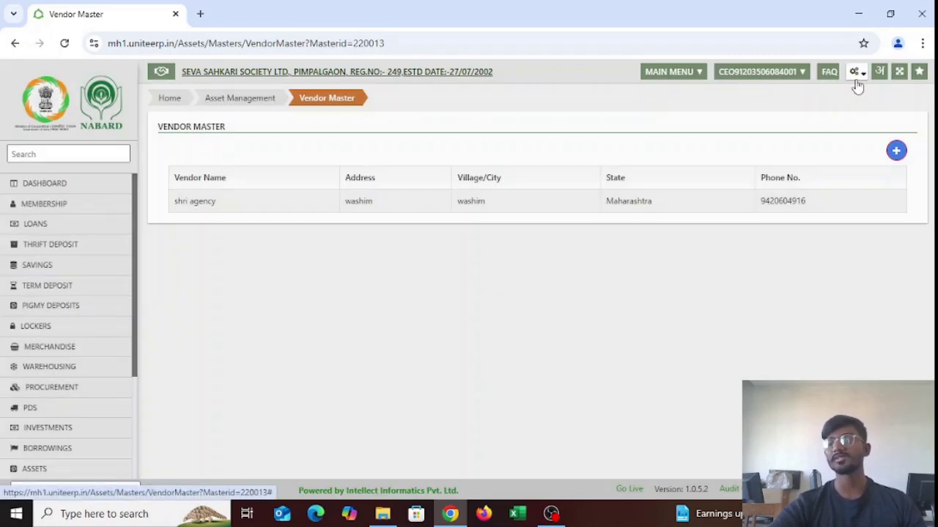
# Open the Rent Master from the Asset Management configuration
pyautogui.click(856, 73)
pyautogui.moveTo(800, 229)
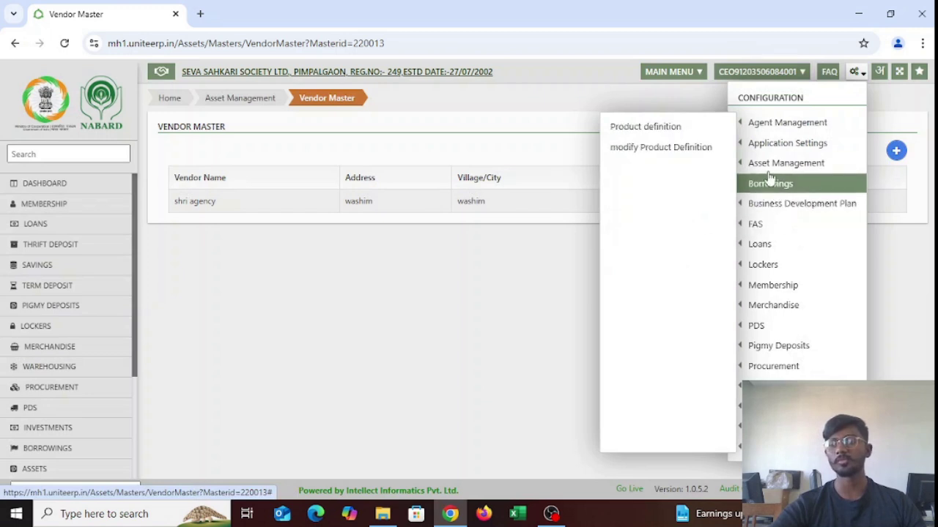
pyautogui.moveTo(764, 167)
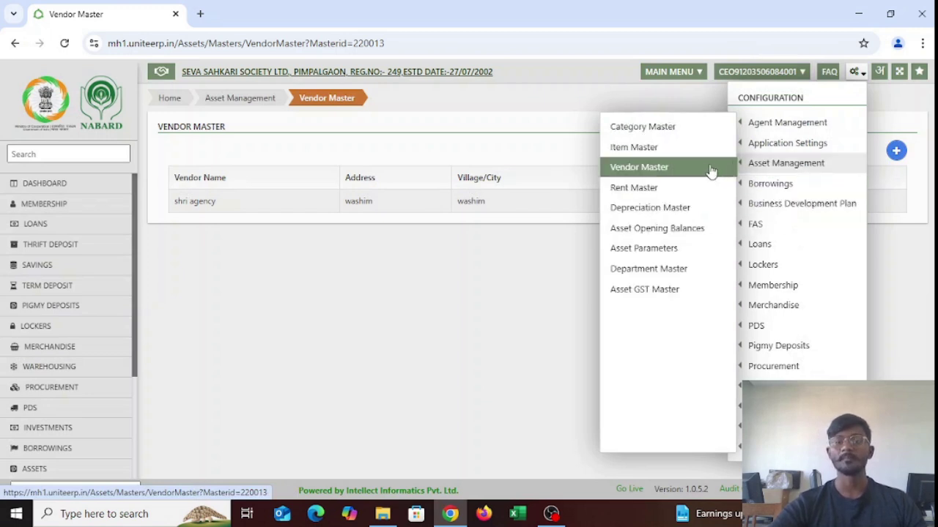
pyautogui.click(672, 192)
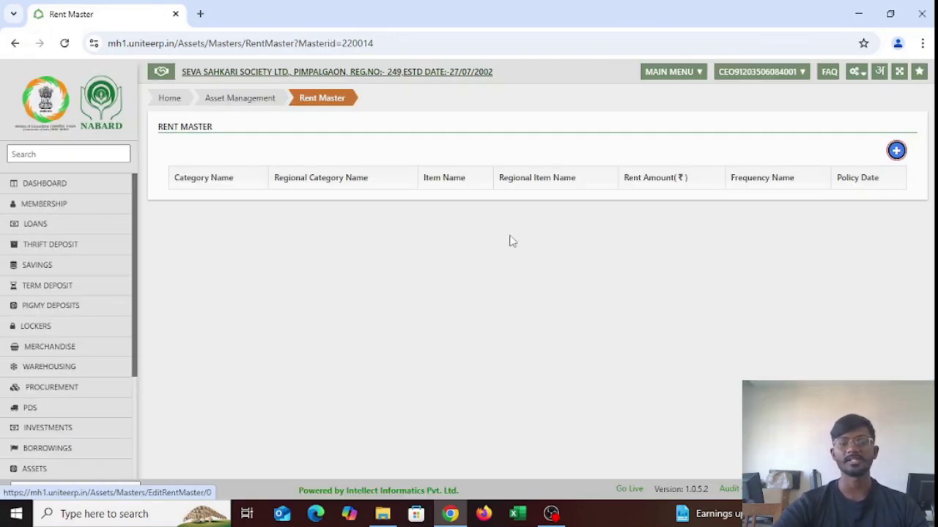
# Start a new Rent Master entry with category Furniture and Fixtures and item Furniture and Fixture
pyautogui.click(895, 152)
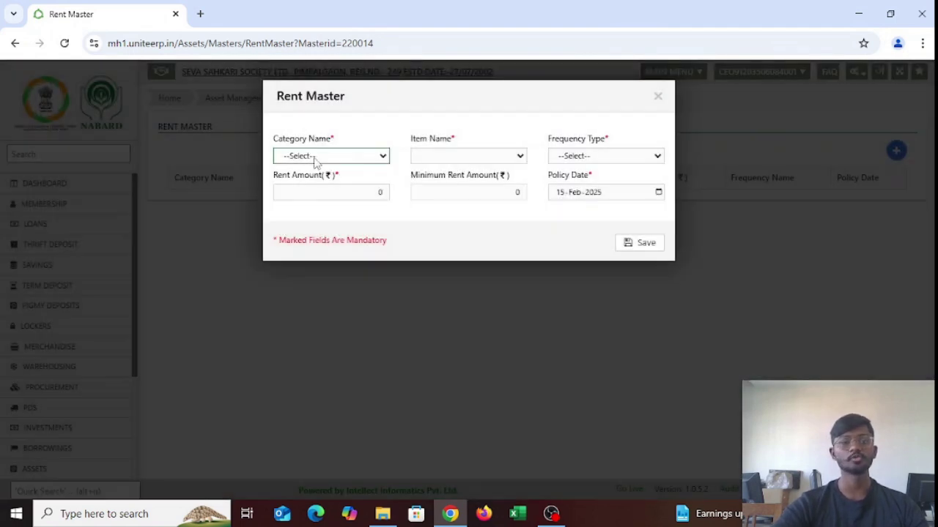
pyautogui.click(315, 157)
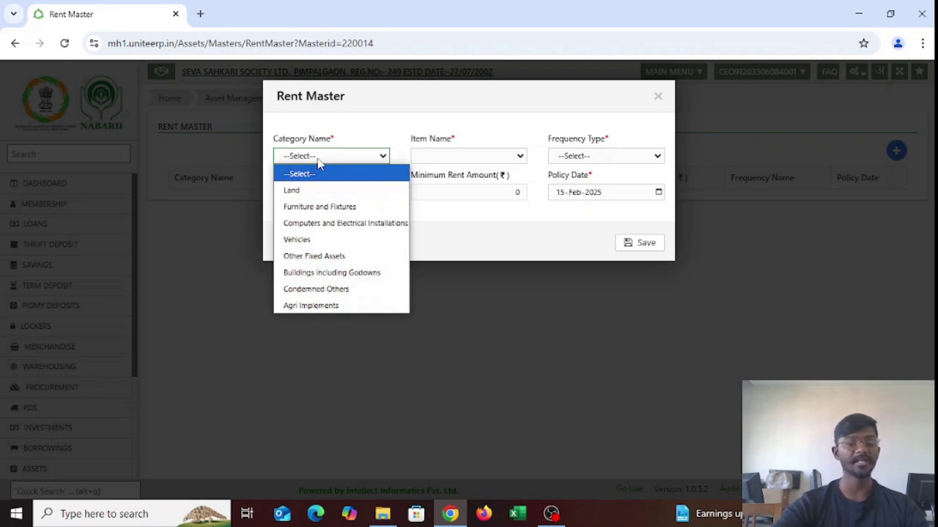
pyautogui.click(311, 207)
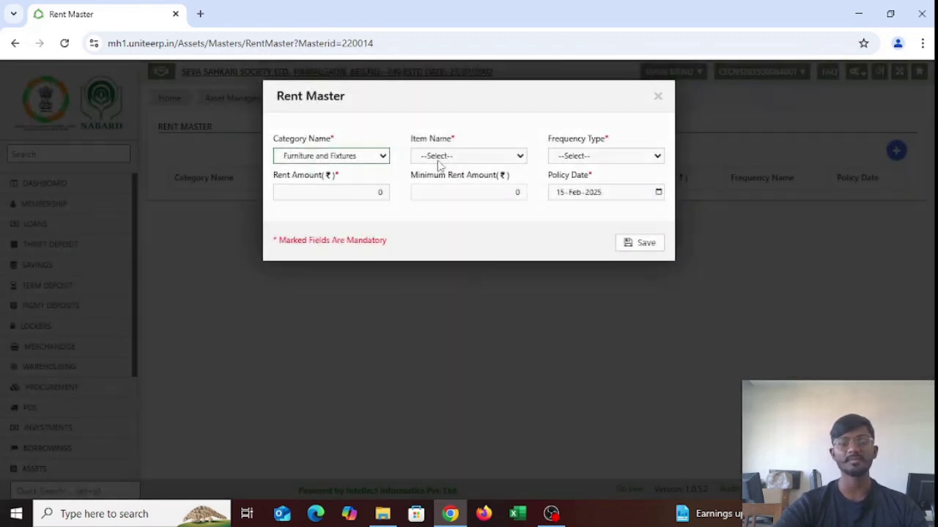
pyautogui.click(440, 157)
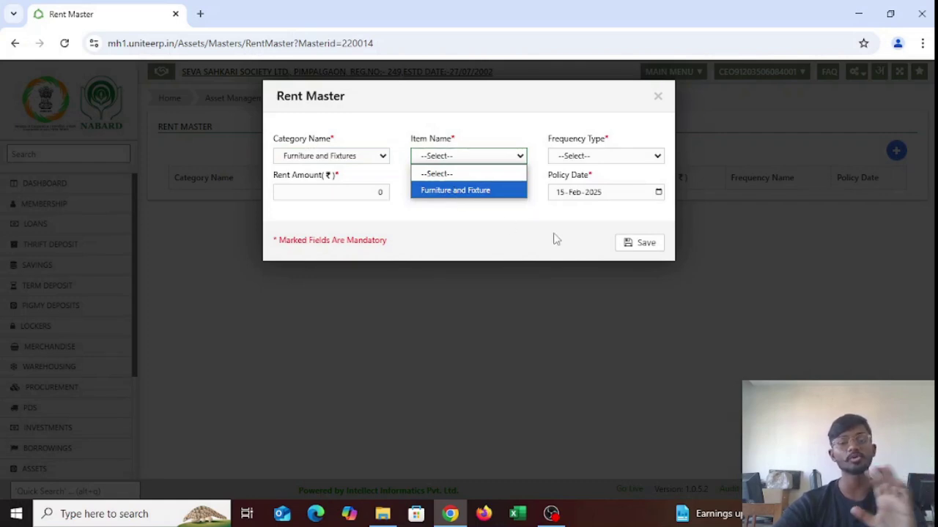
pyautogui.click(445, 192)
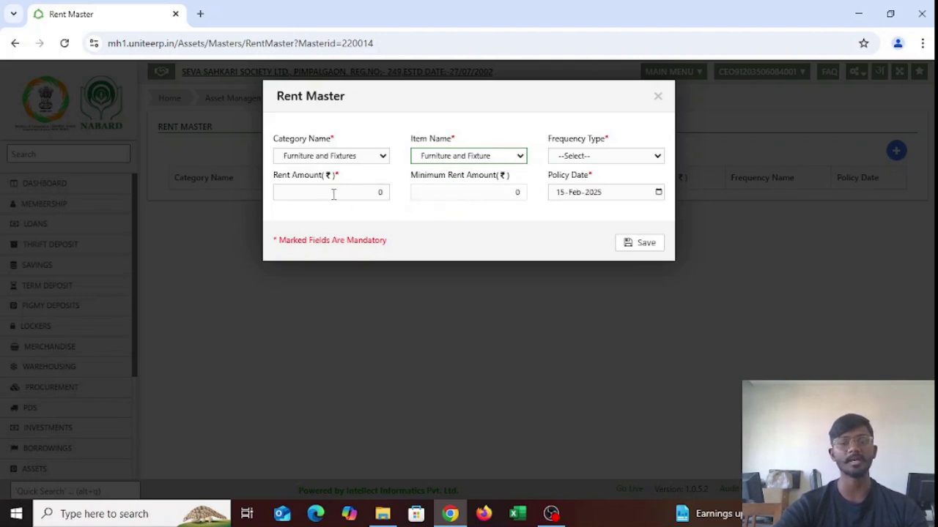
# Look through the rent frequency type options and close the Rent Master form without saving
pyautogui.click(584, 155)
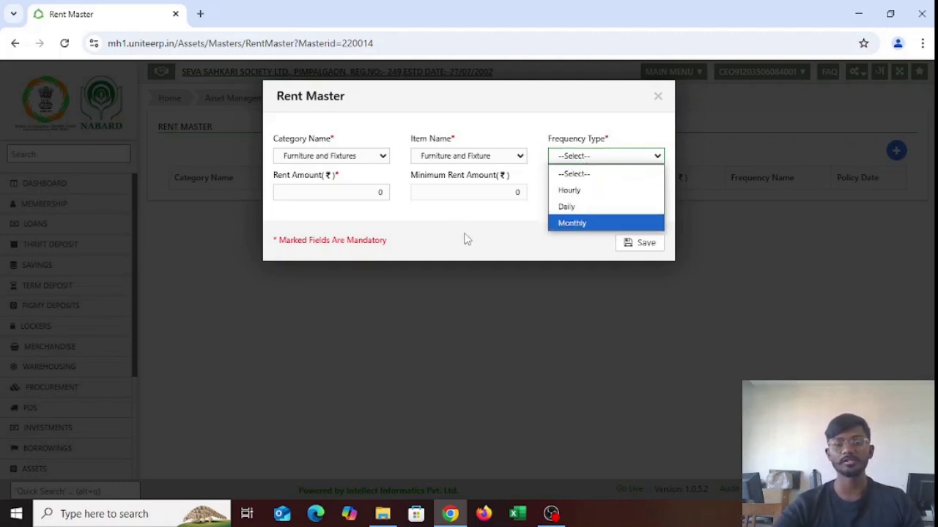
pyautogui.click(356, 195)
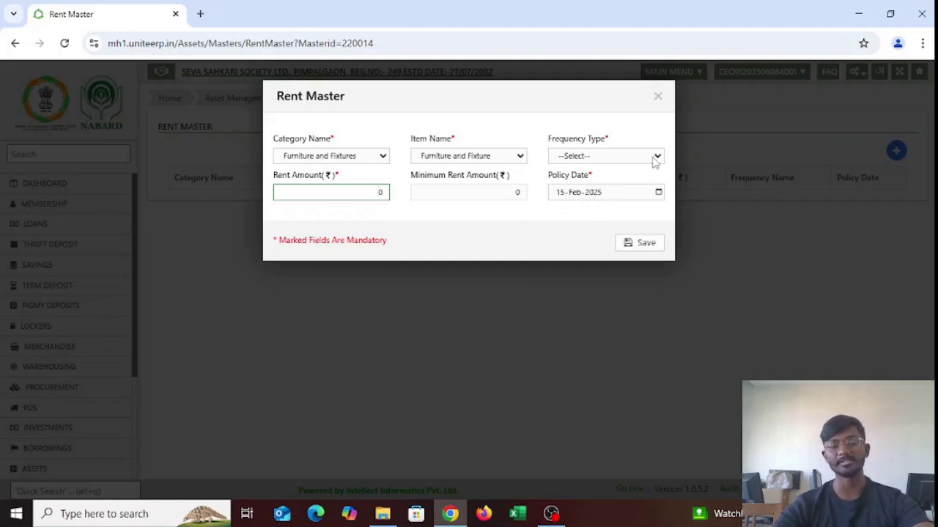
pyautogui.click(659, 99)
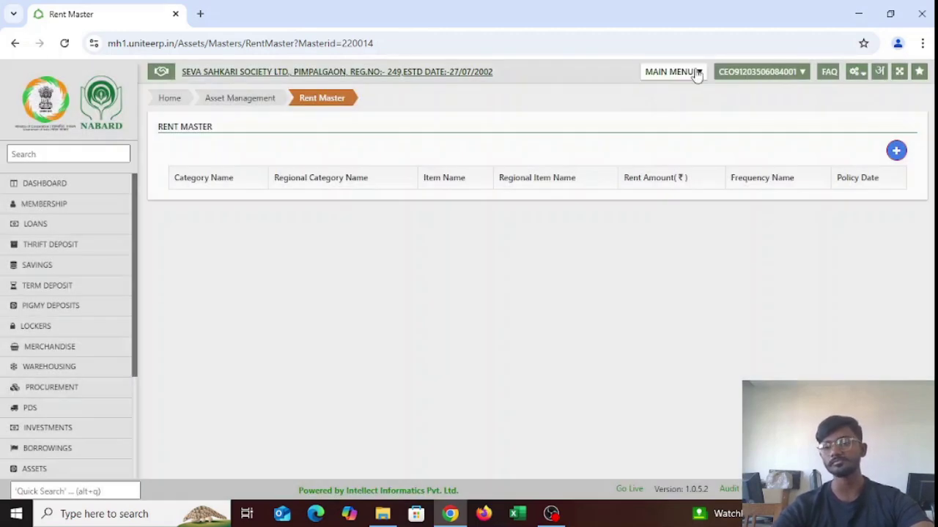
# Open the Depreciation Master from the Asset Management configuration
pyautogui.click(854, 72)
pyautogui.moveTo(757, 169)
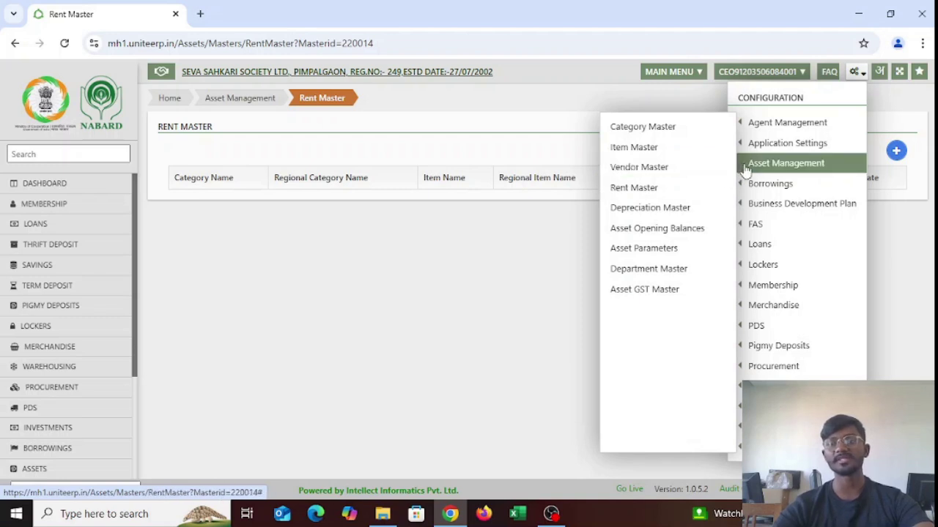
pyautogui.click(680, 213)
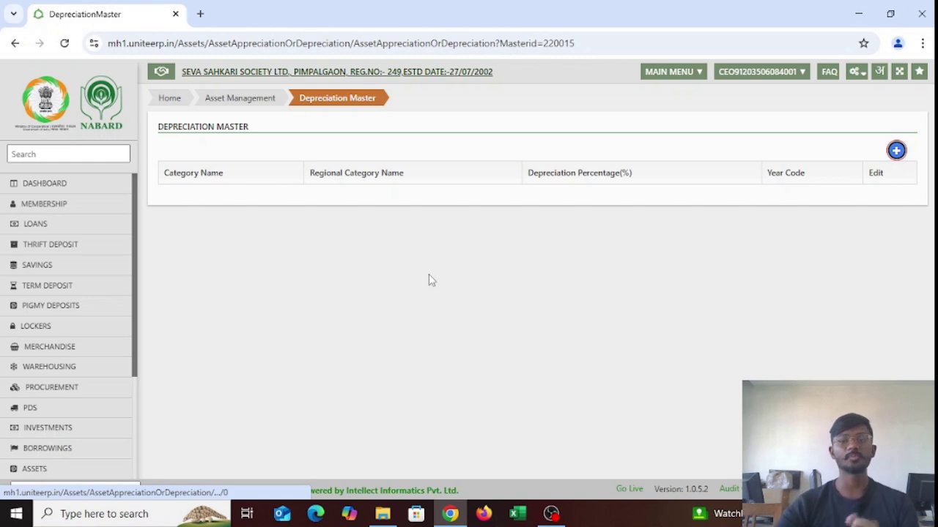
# Start a depreciation entry for the Furniture and Fixtures category and close the form without entering a percentage or saving
pyautogui.click(896, 150)
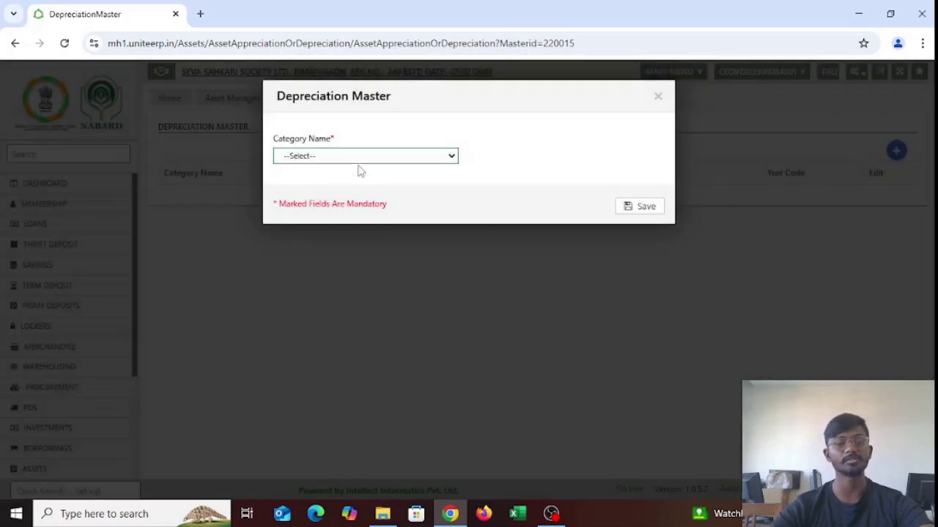
pyautogui.click(347, 158)
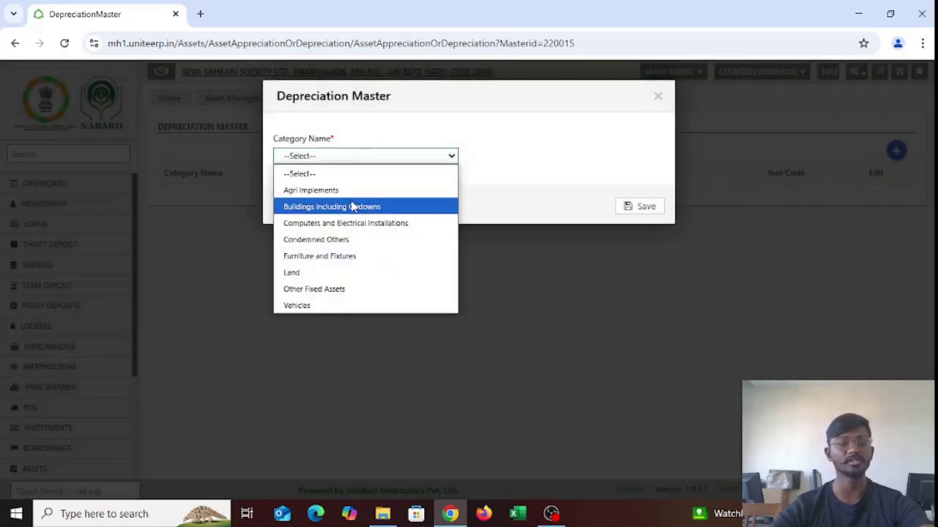
pyautogui.click(330, 257)
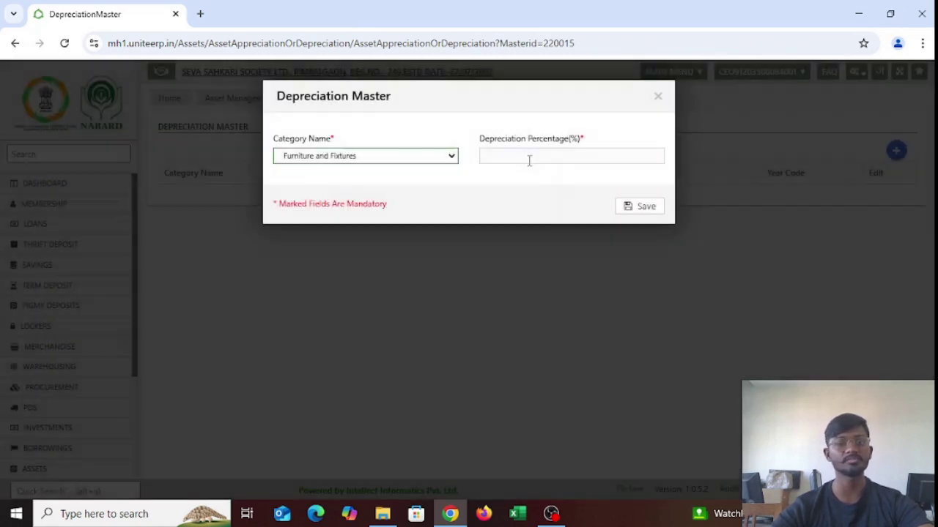
pyautogui.click(529, 156)
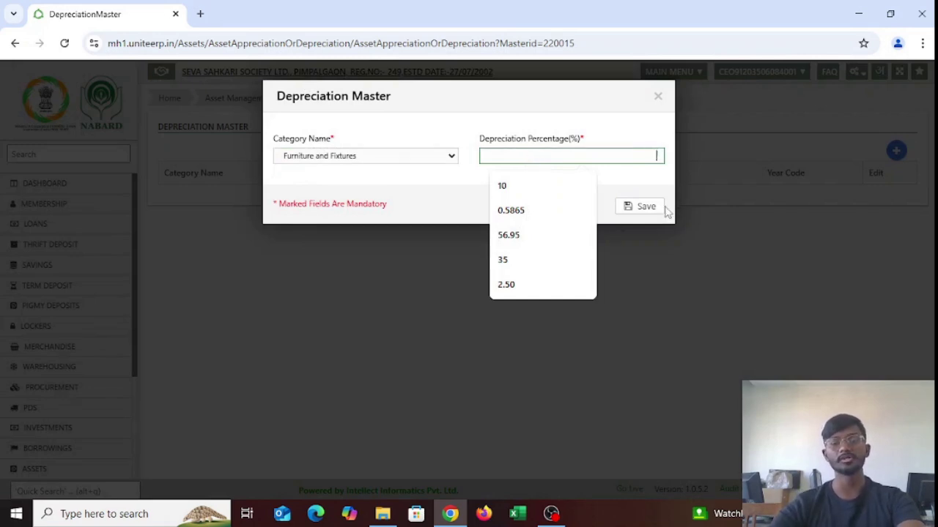
pyautogui.click(658, 97)
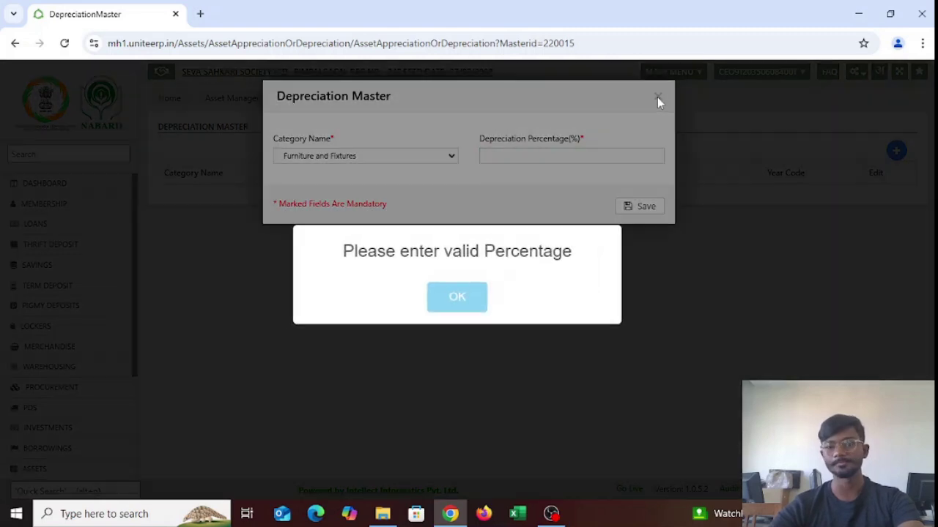
pyautogui.click(478, 297)
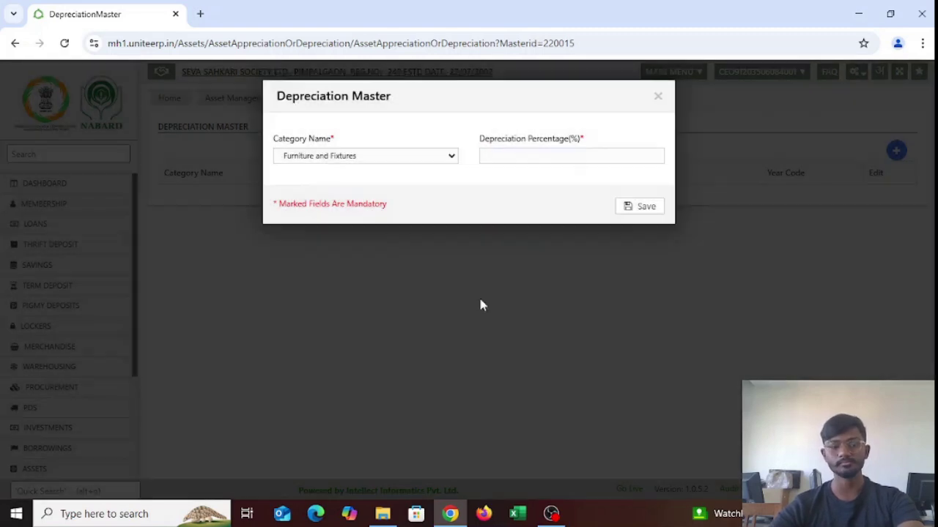
pyautogui.click(659, 99)
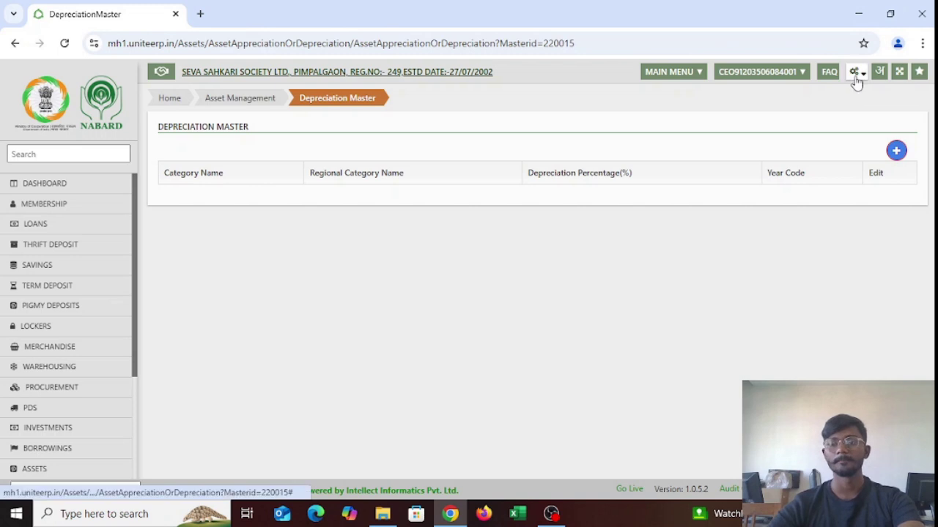
# Return to the dashboard and open the Purchase Asset form in the Assets workflow
pyautogui.click(62, 186)
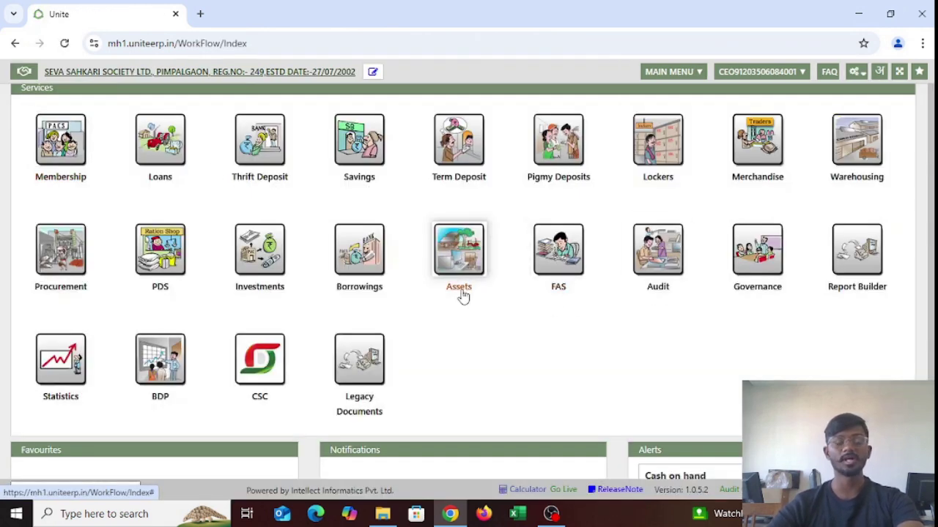
pyautogui.click(462, 251)
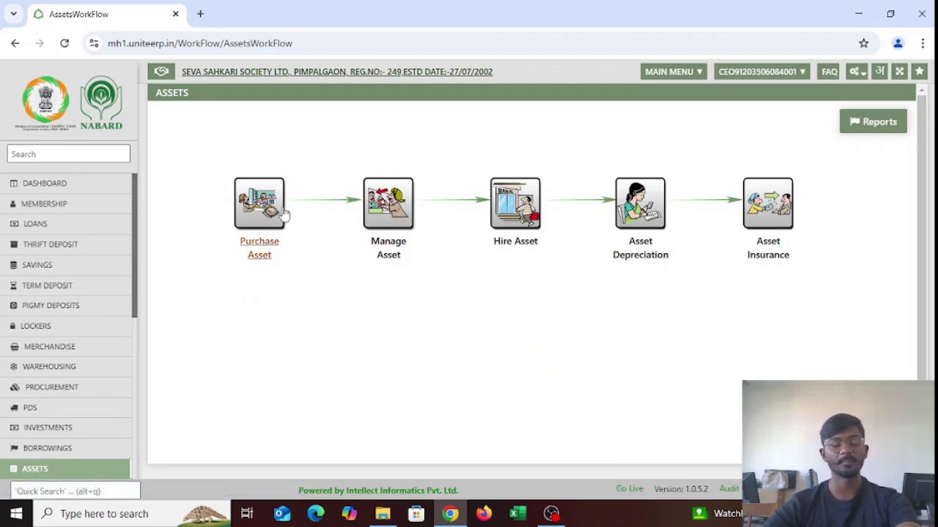
pyautogui.click(273, 211)
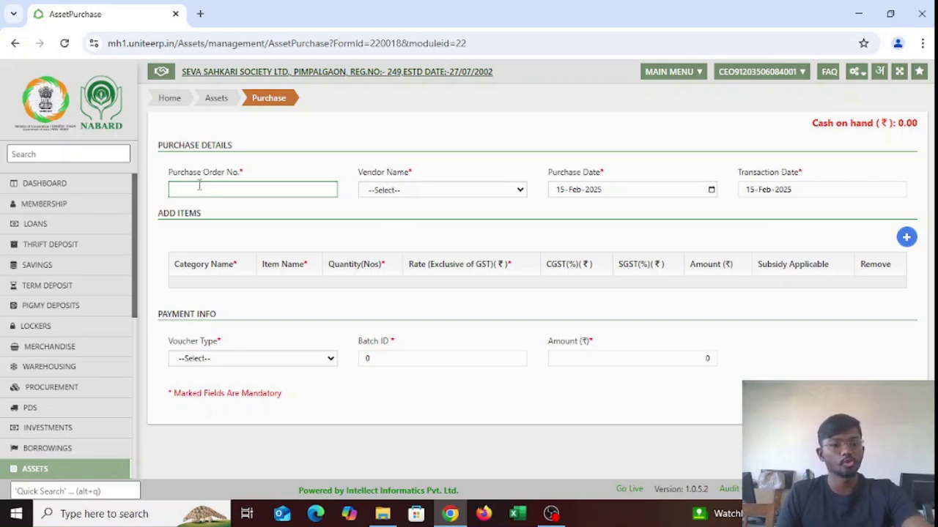
# View the vendor options and try to add an item row without filling in the purchase details
pyautogui.click(398, 189)
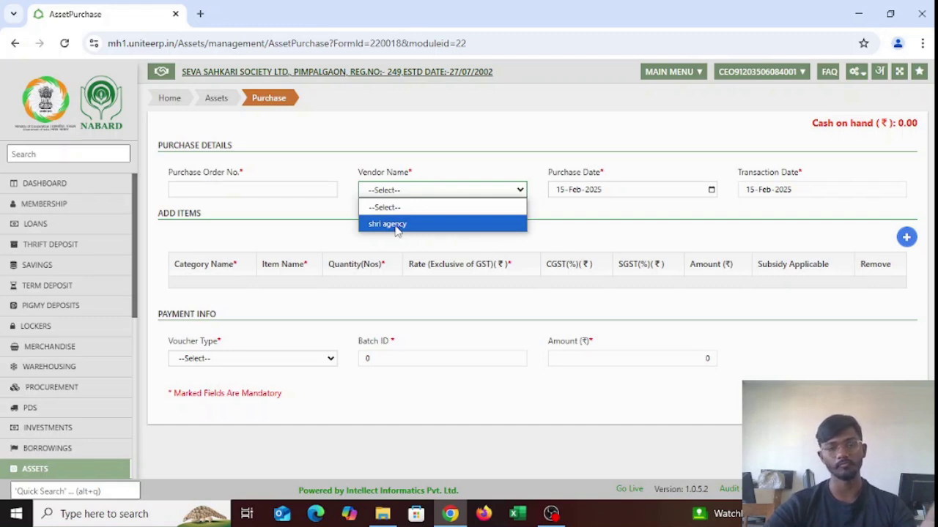
pyautogui.click(638, 235)
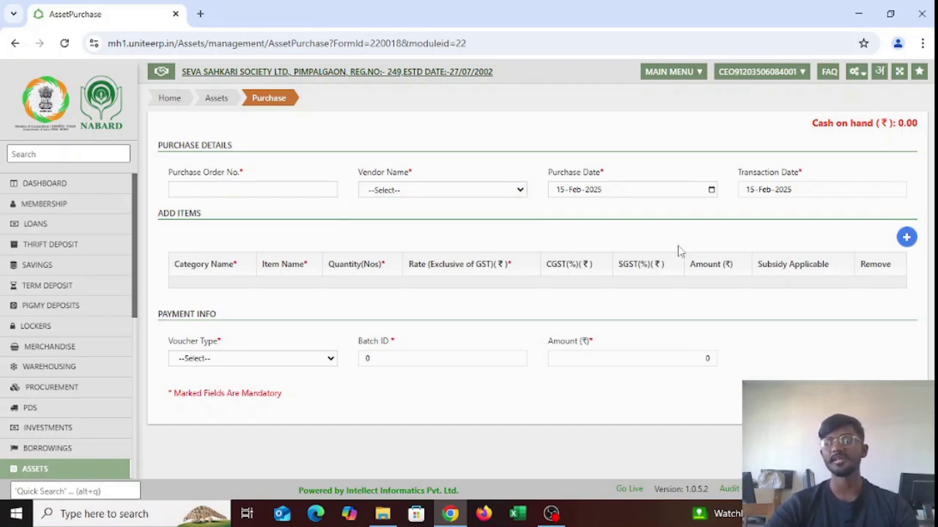
pyautogui.click(907, 239)
pyautogui.click(469, 302)
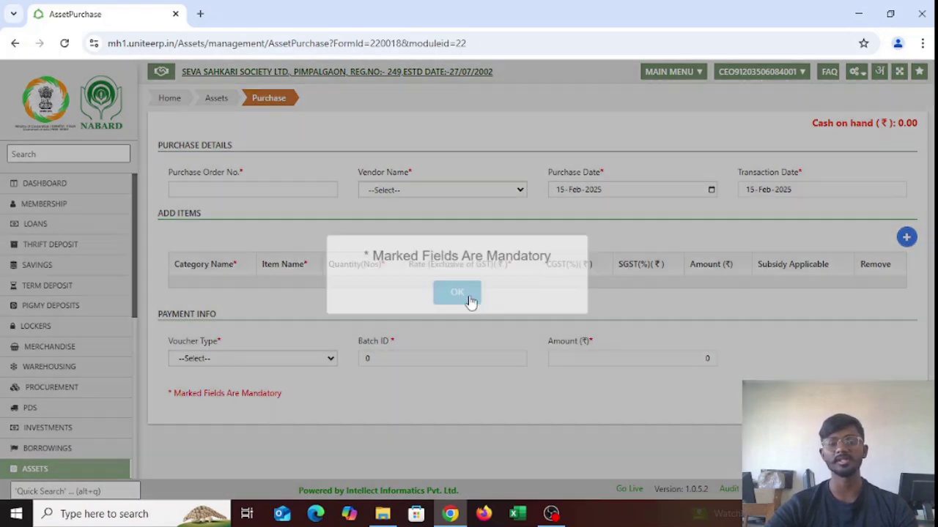
# Enter the purchase order number and choose shri agency as the vendor
pyautogui.click(269, 189)
pyautogui.write('12')
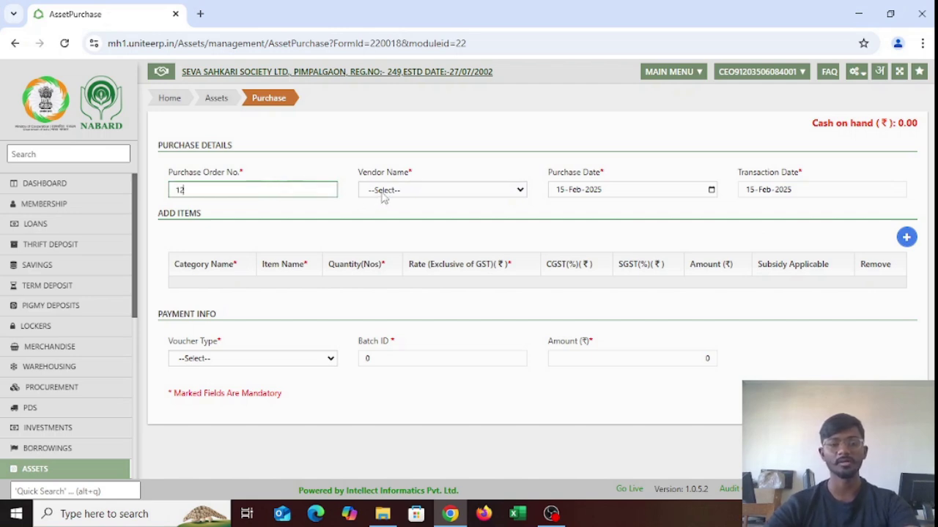
pyautogui.click(383, 192)
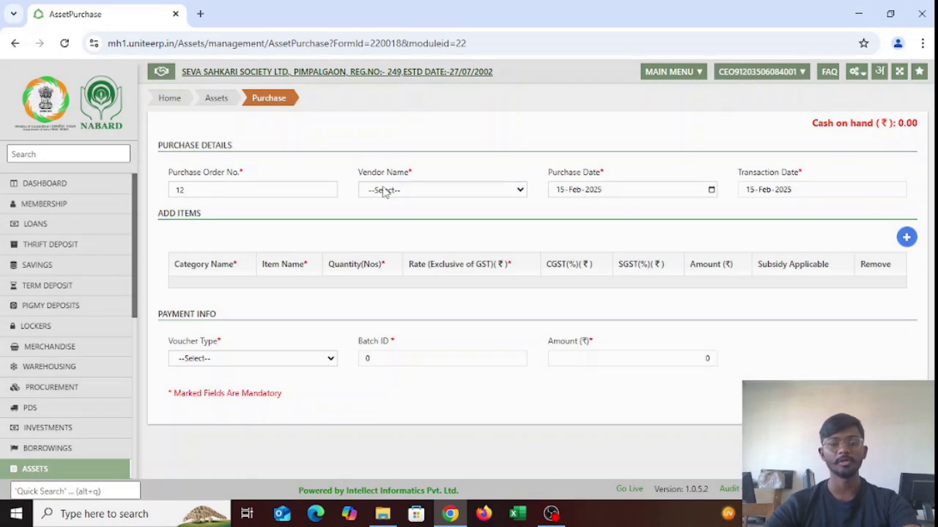
pyautogui.click(384, 191)
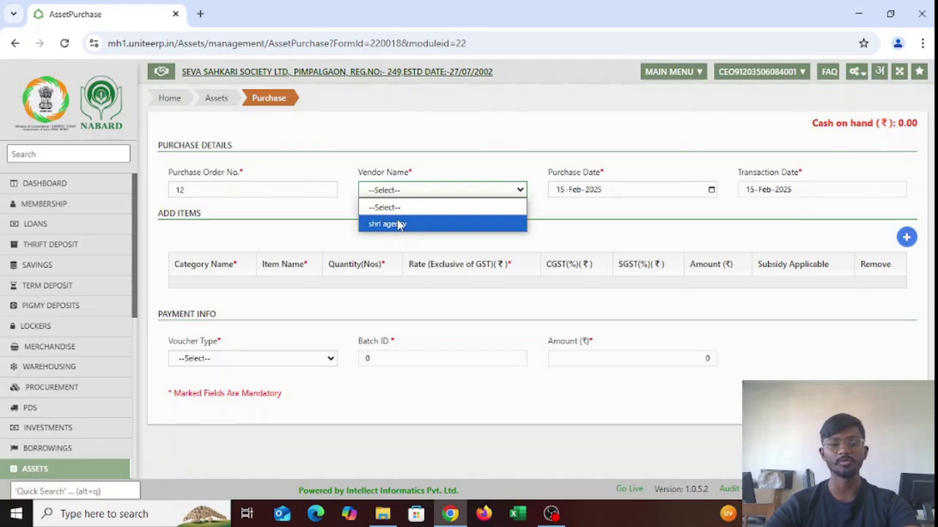
pyautogui.click(398, 225)
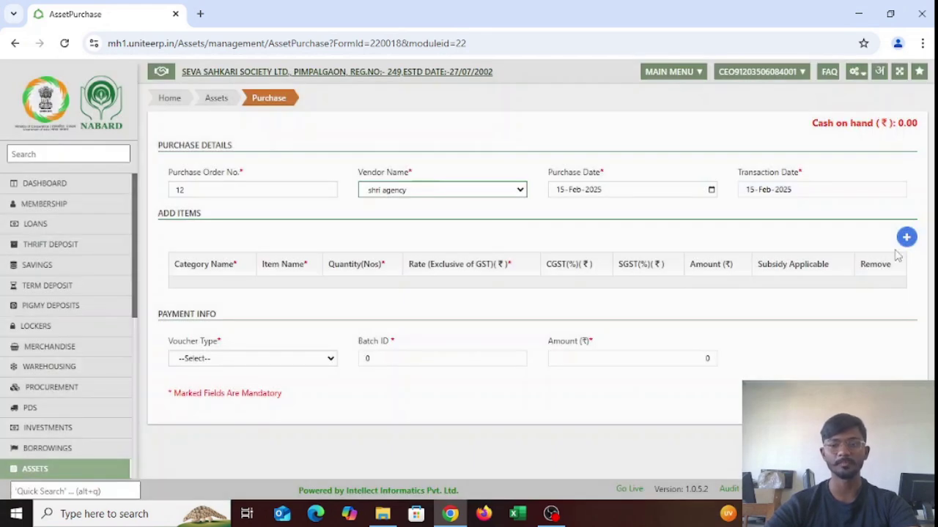
# Add an item row with category Furniture and Fixtures and item Furniture and Fixture
pyautogui.click(906, 237)
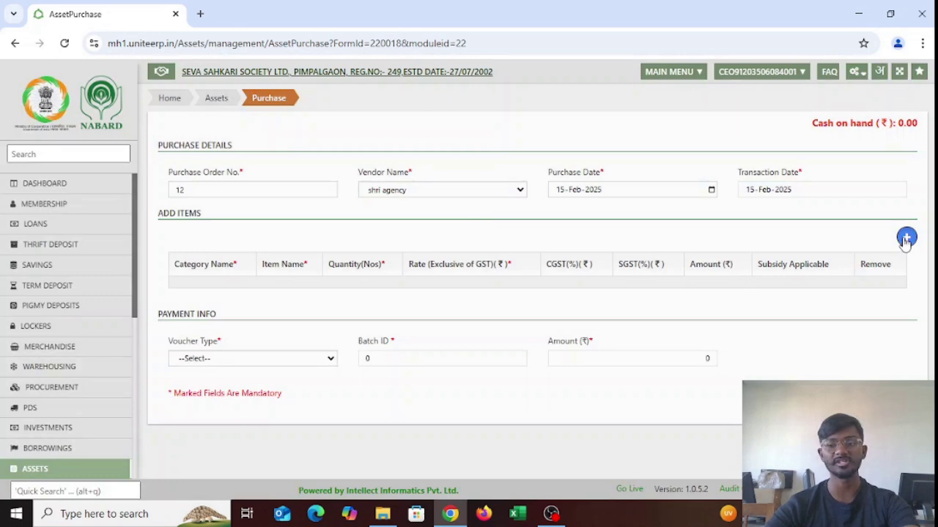
pyautogui.click(276, 303)
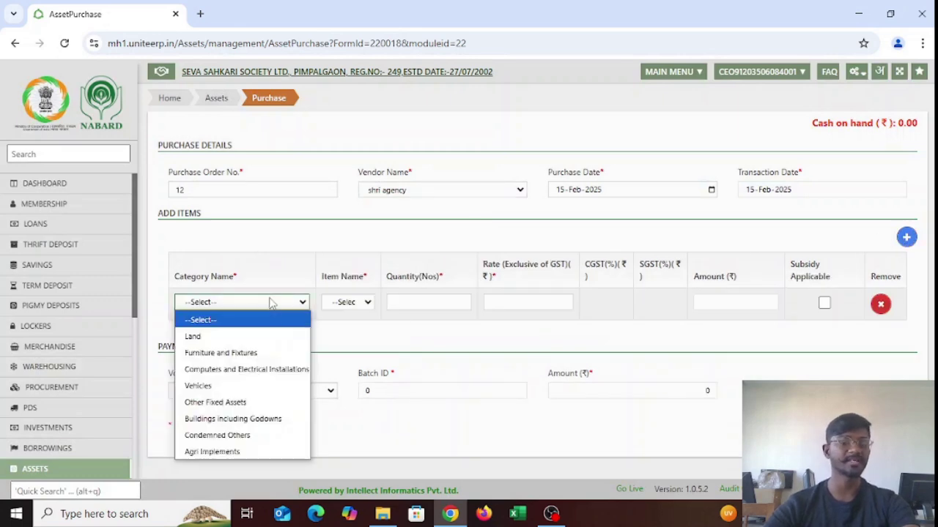
pyautogui.click(273, 353)
pyautogui.click(365, 304)
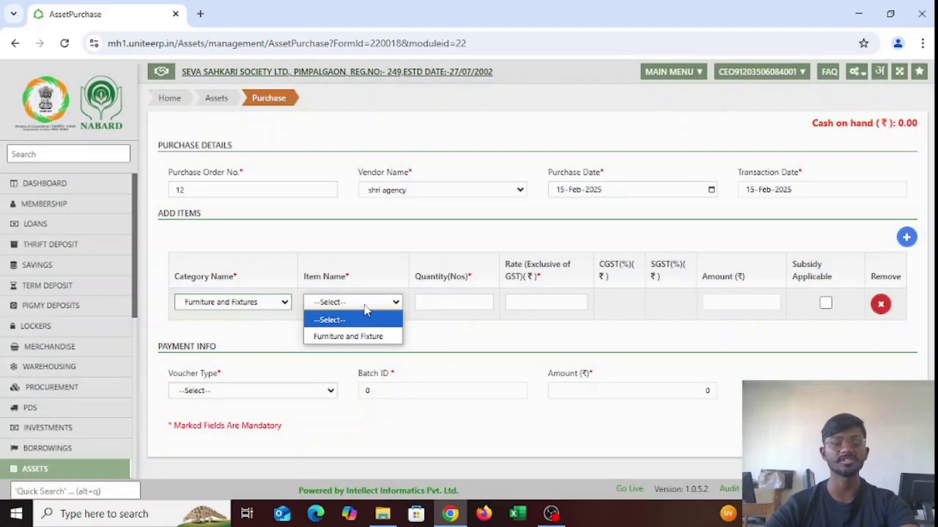
pyautogui.click(365, 337)
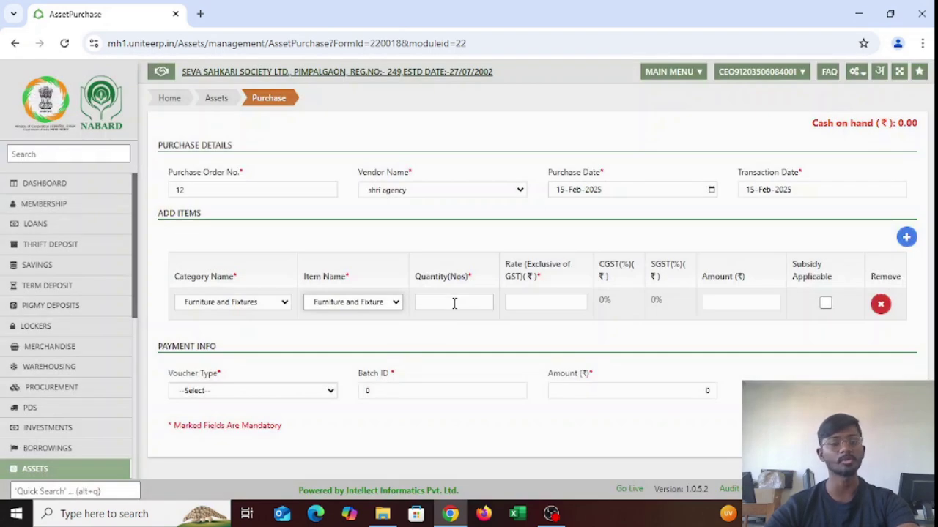
# Set the item's quantity to 1, leave the rate blank and view the voucher type options
pyautogui.click(454, 304)
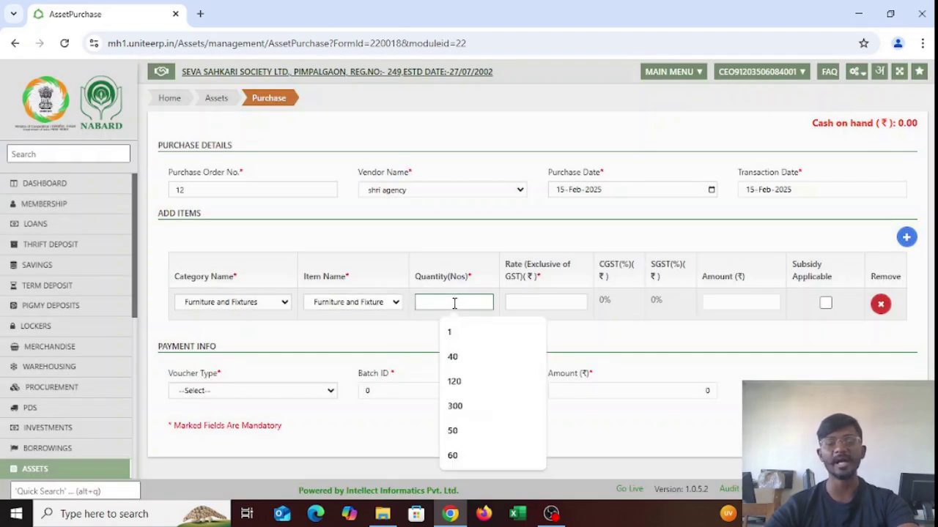
pyautogui.write('1')
pyautogui.click(543, 302)
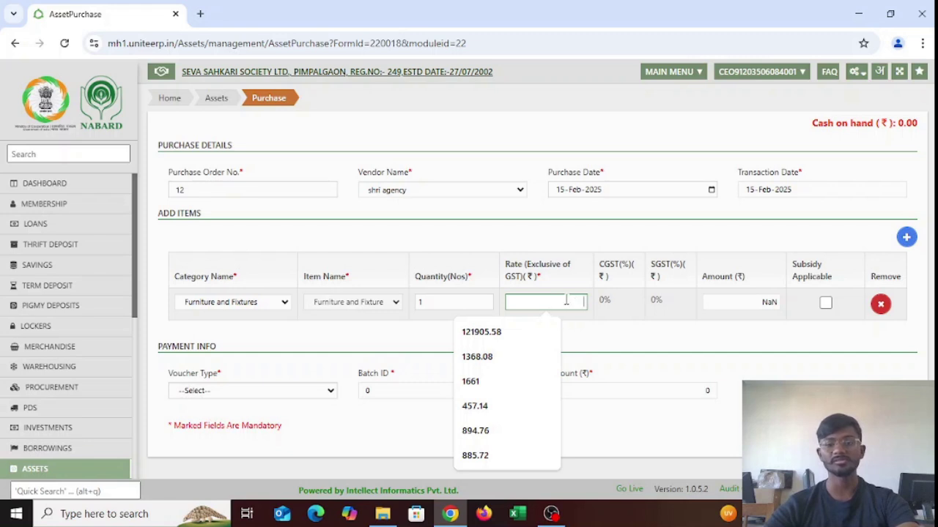
pyautogui.click(405, 385)
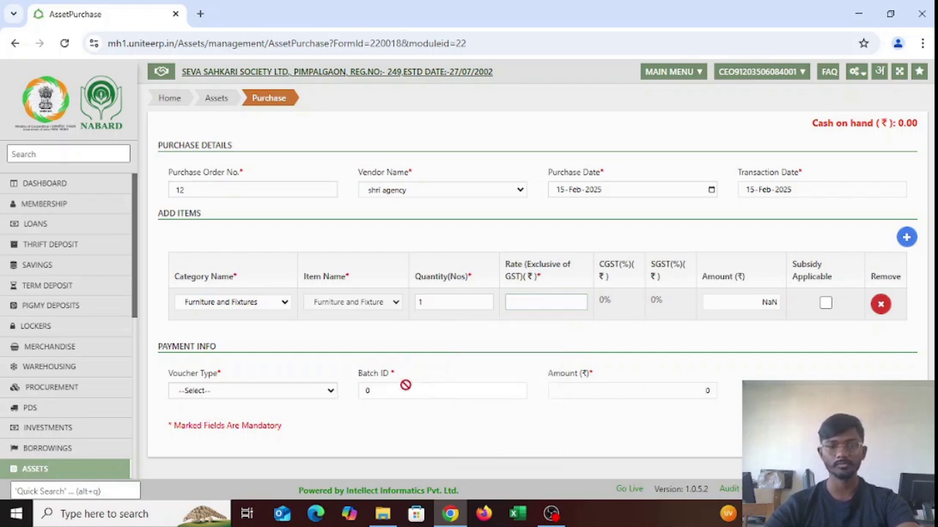
pyautogui.click(270, 393)
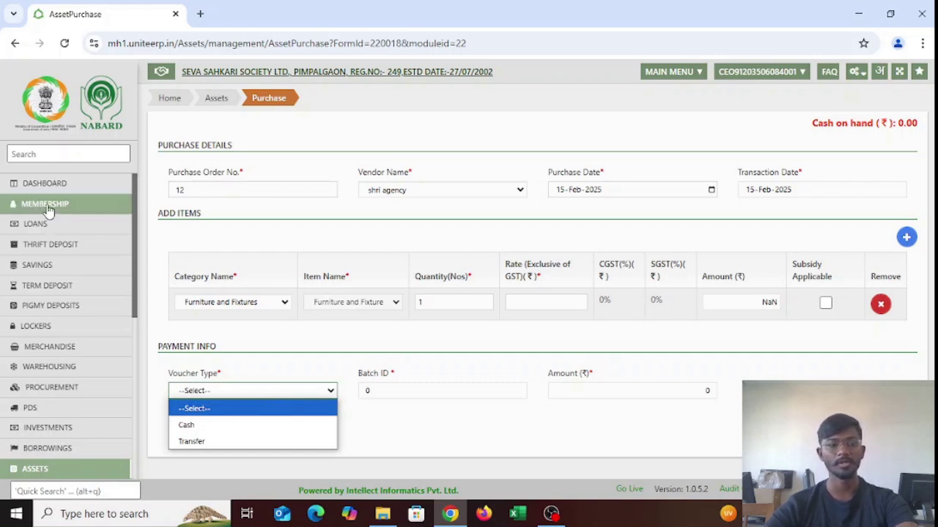
# Leave the purchase form without saving and return to the Assets workflow through the dashboard
pyautogui.click(86, 192)
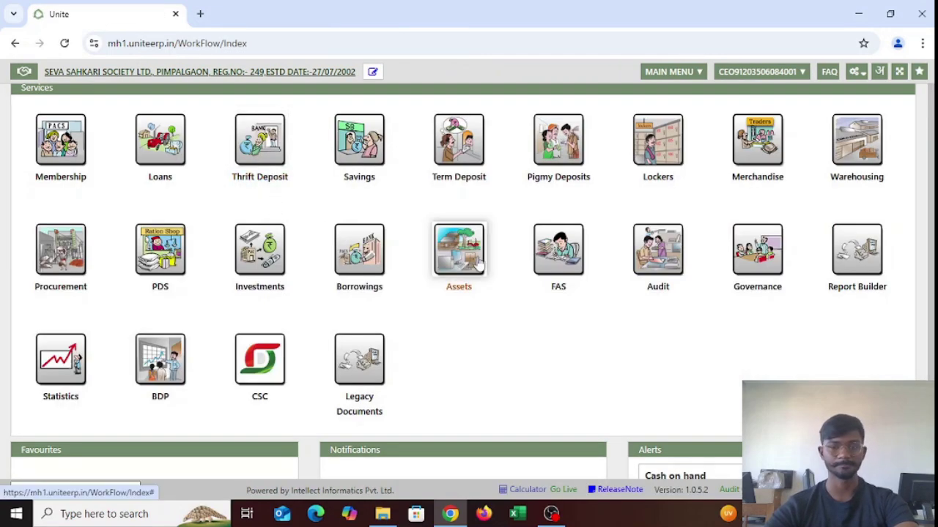
pyautogui.click(466, 254)
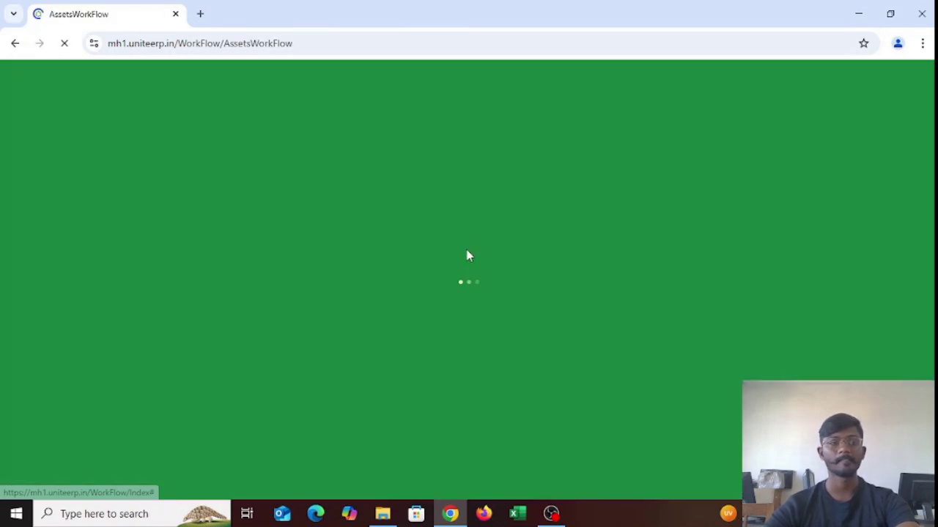